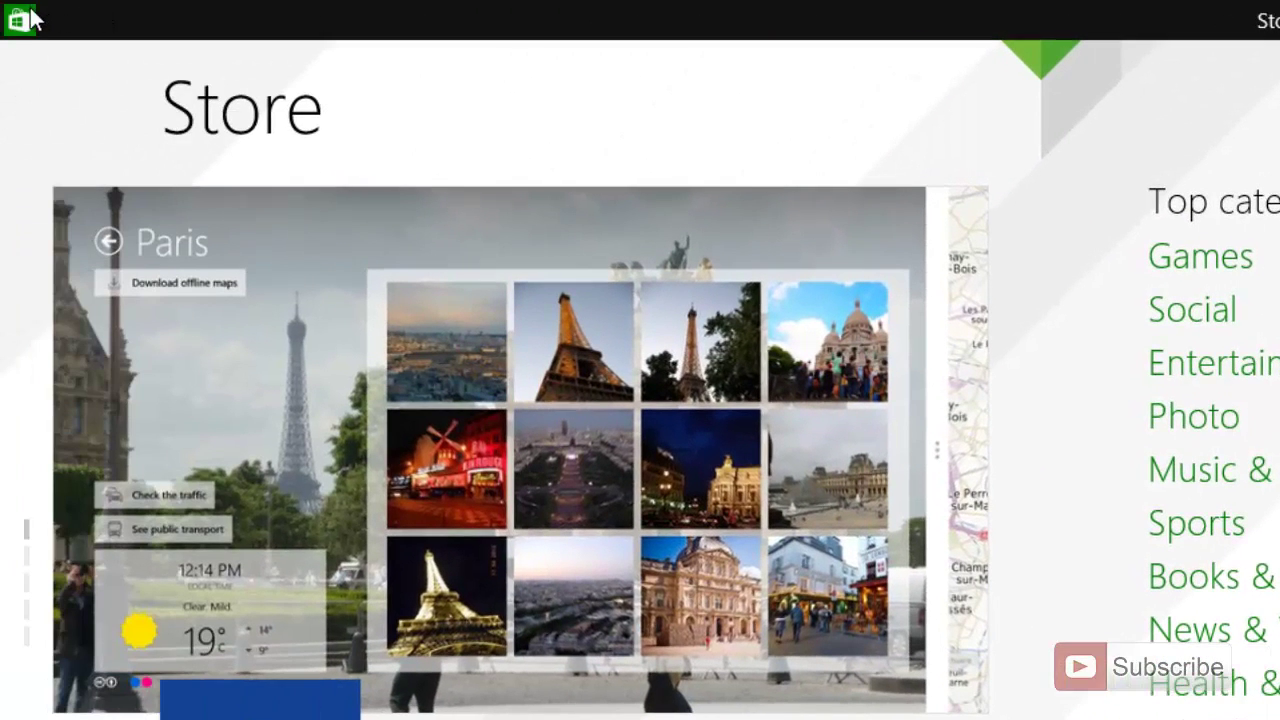
# Minimize the Store app from its title-bar icon menu and restore it from the taskbar
pyautogui.click(20, 19)
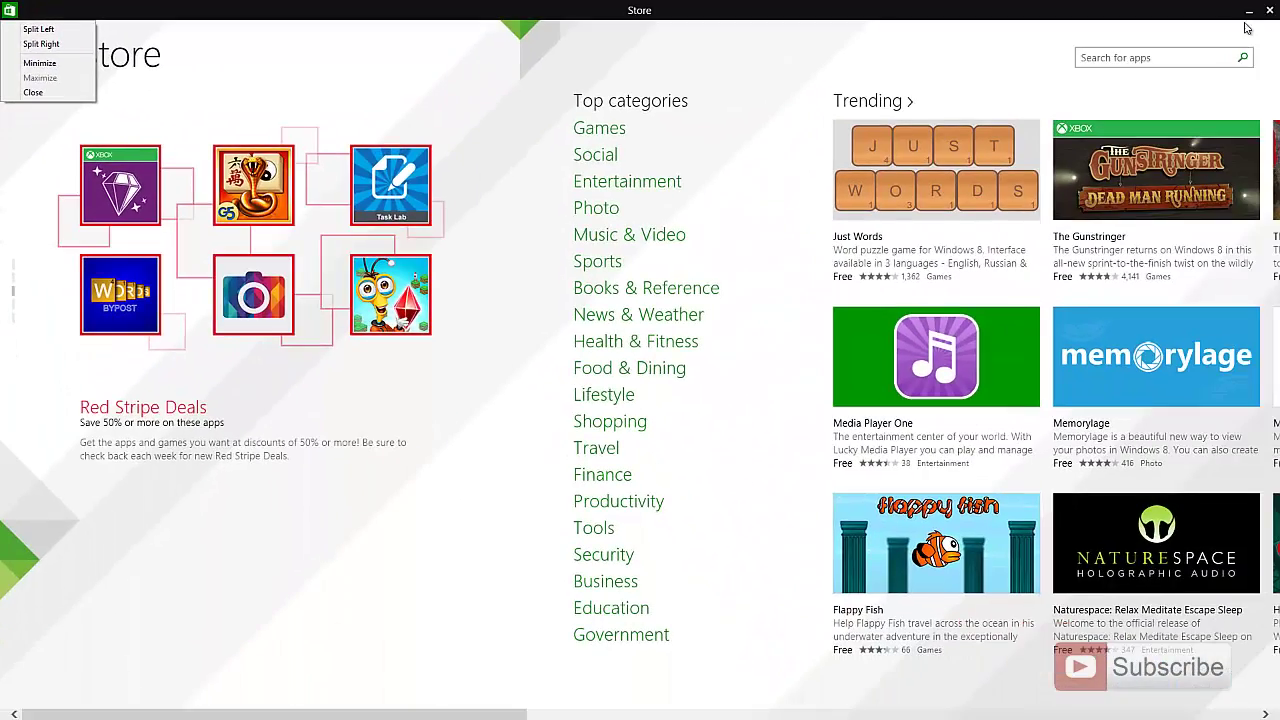
pyautogui.click(1249, 10)
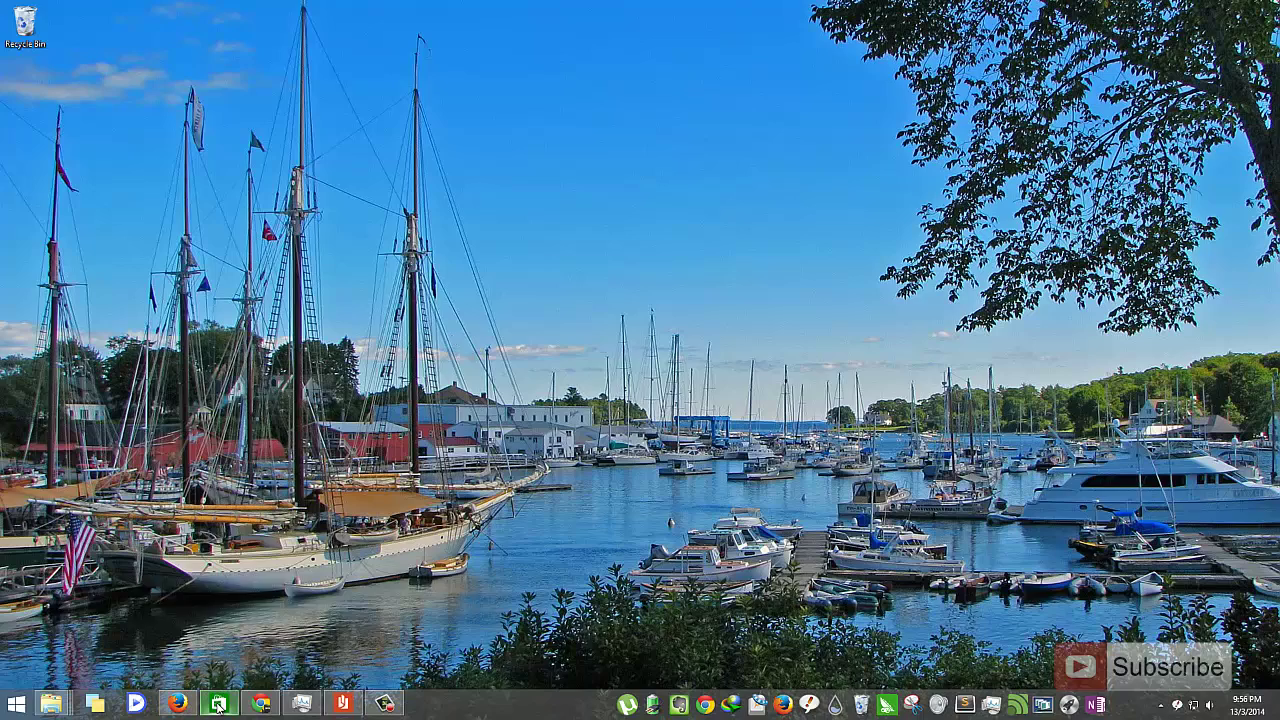
pyautogui.moveTo(218, 706)
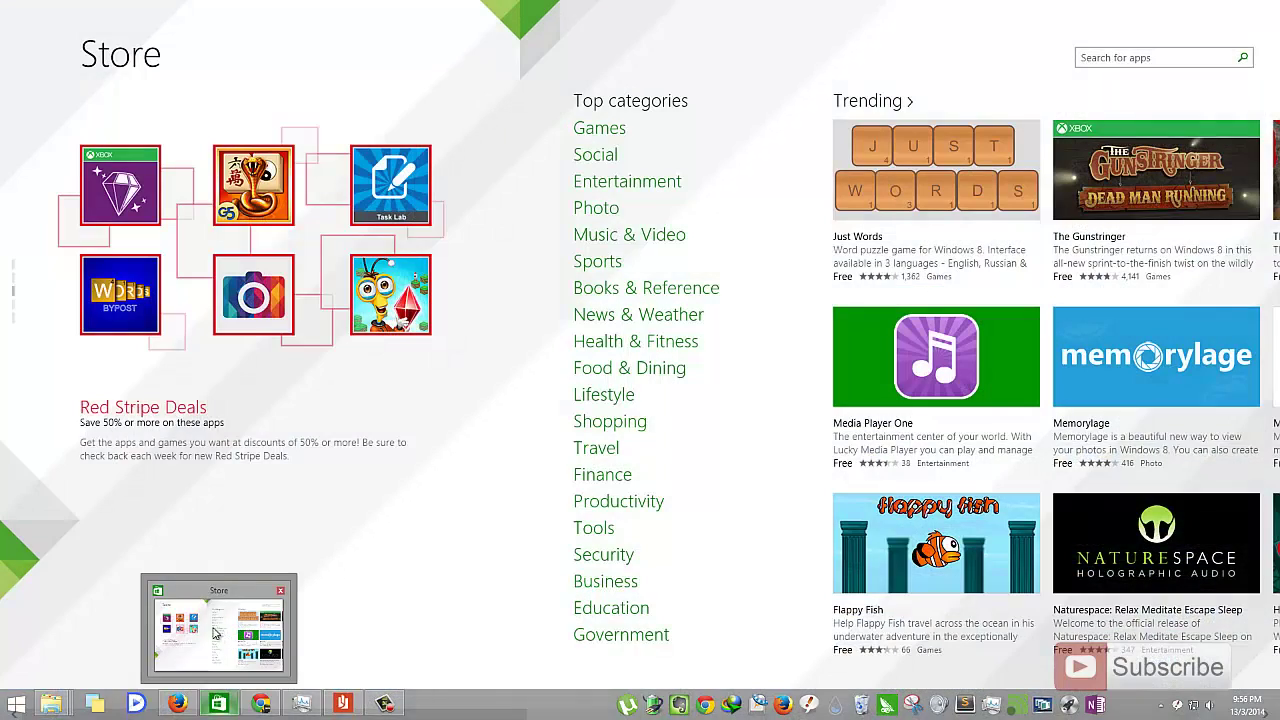
pyautogui.click(214, 633)
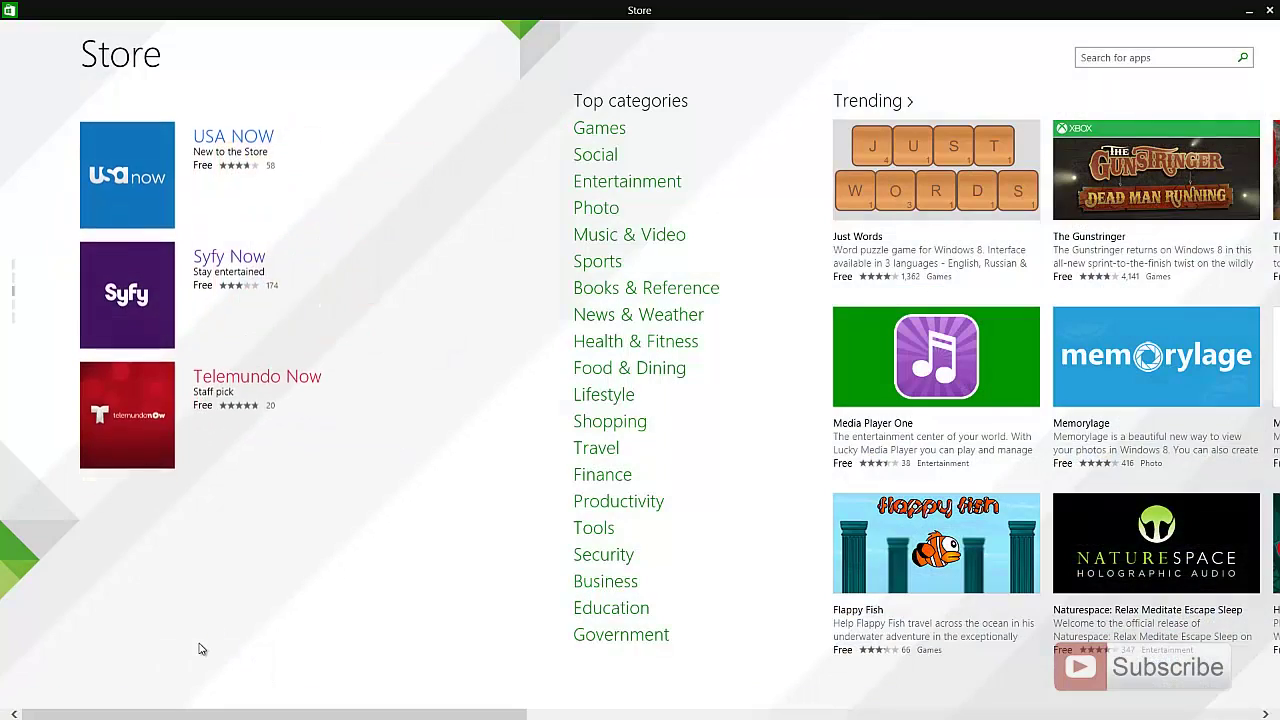
# Close the Store app, reopen it from the taskbar, and close it again
pyautogui.click(1270, 11)
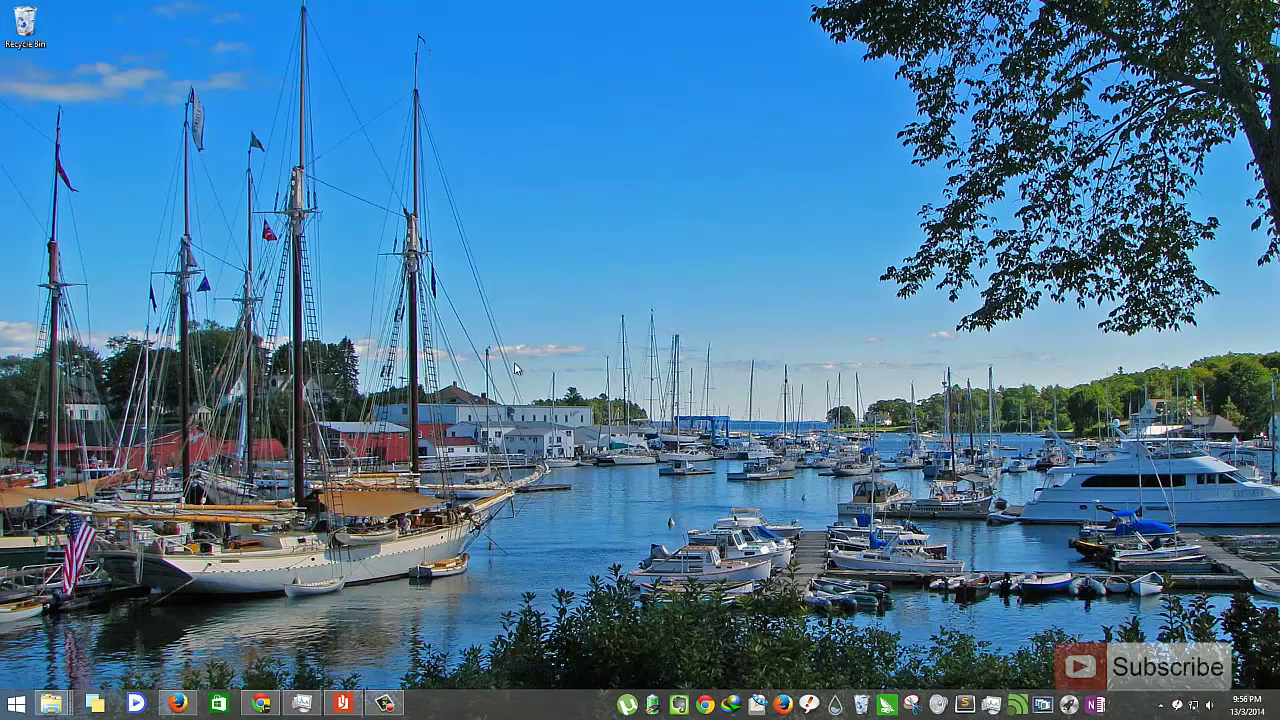
pyautogui.click(227, 711)
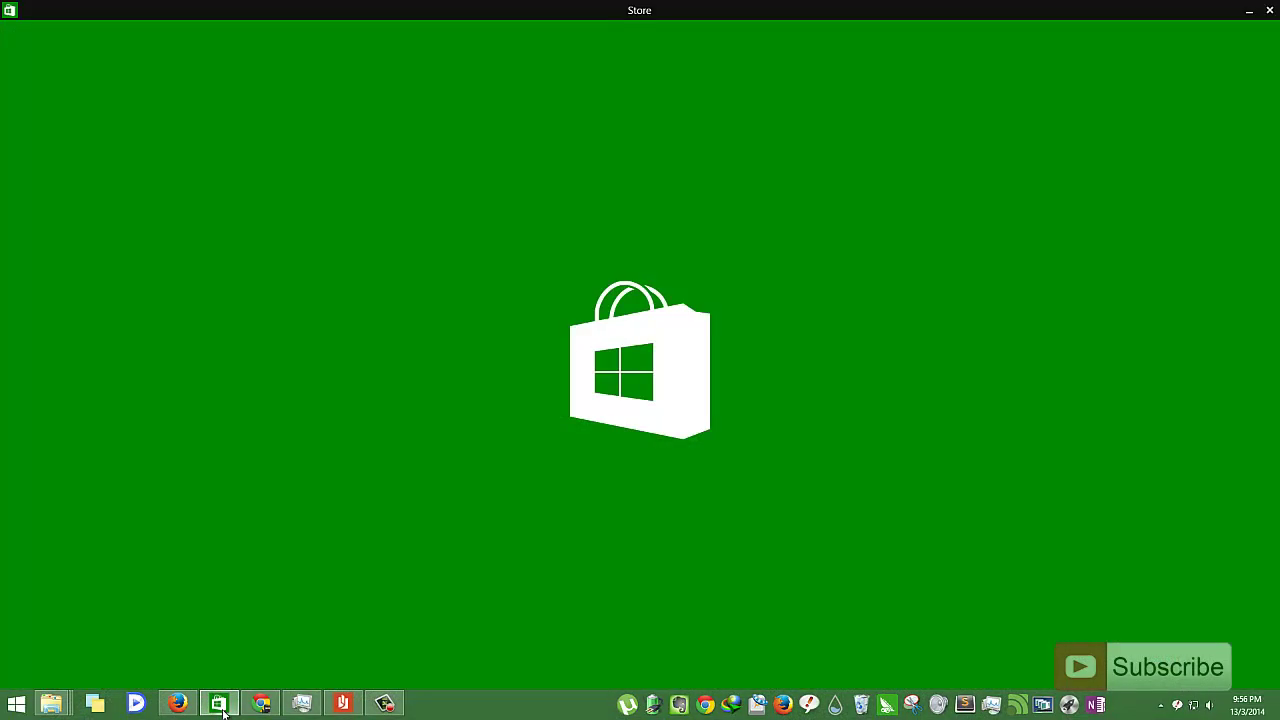
pyautogui.click(1270, 12)
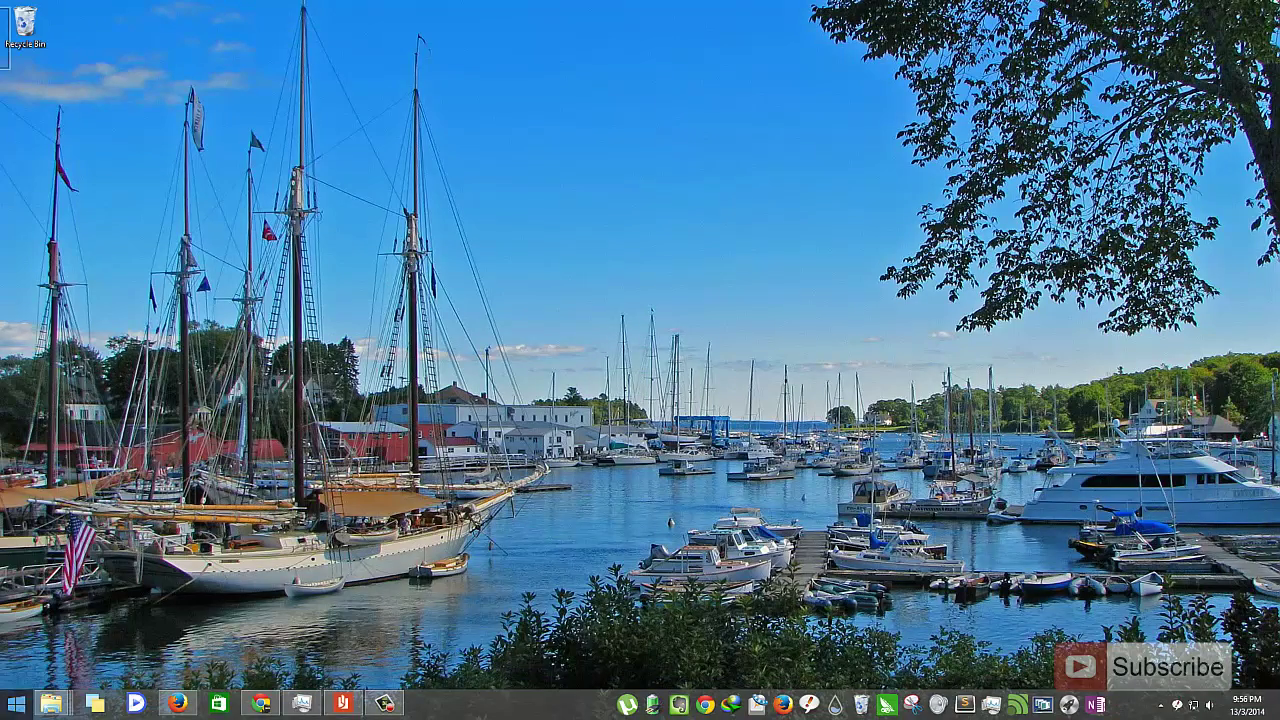
# Show the Start screen and check its power options and Search pane from the header
pyautogui.press('super')
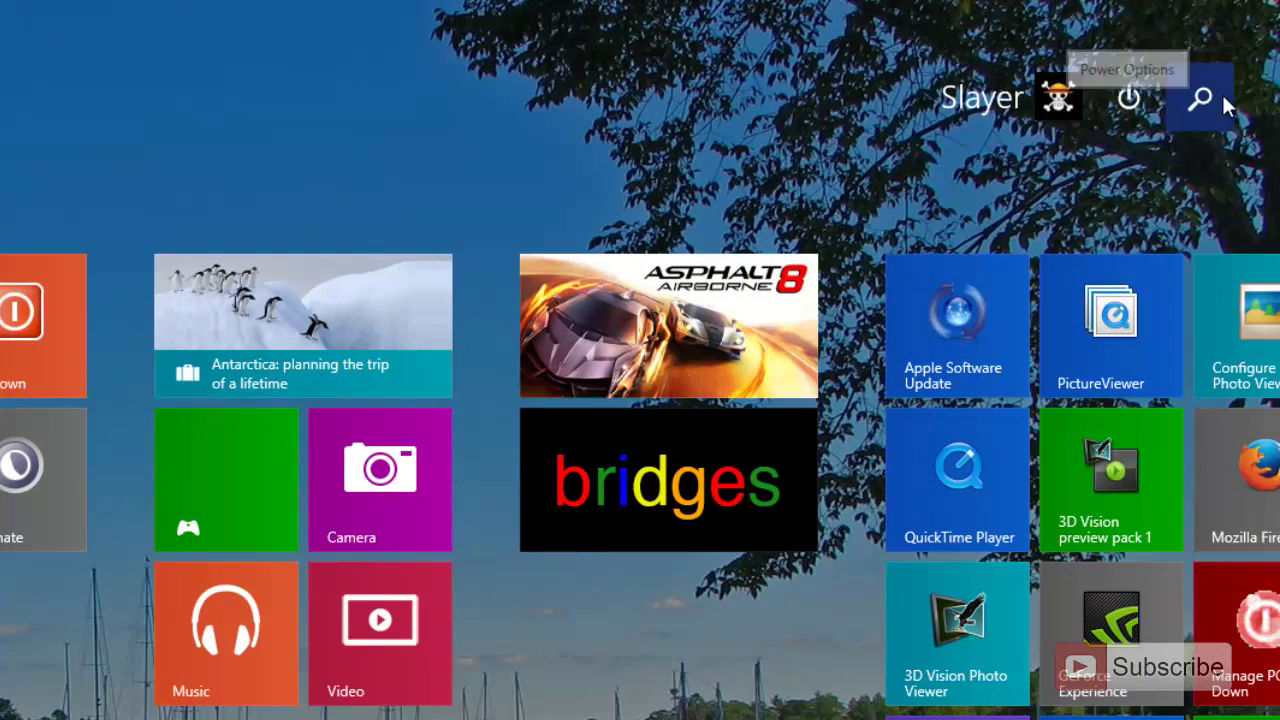
pyautogui.click(1134, 98)
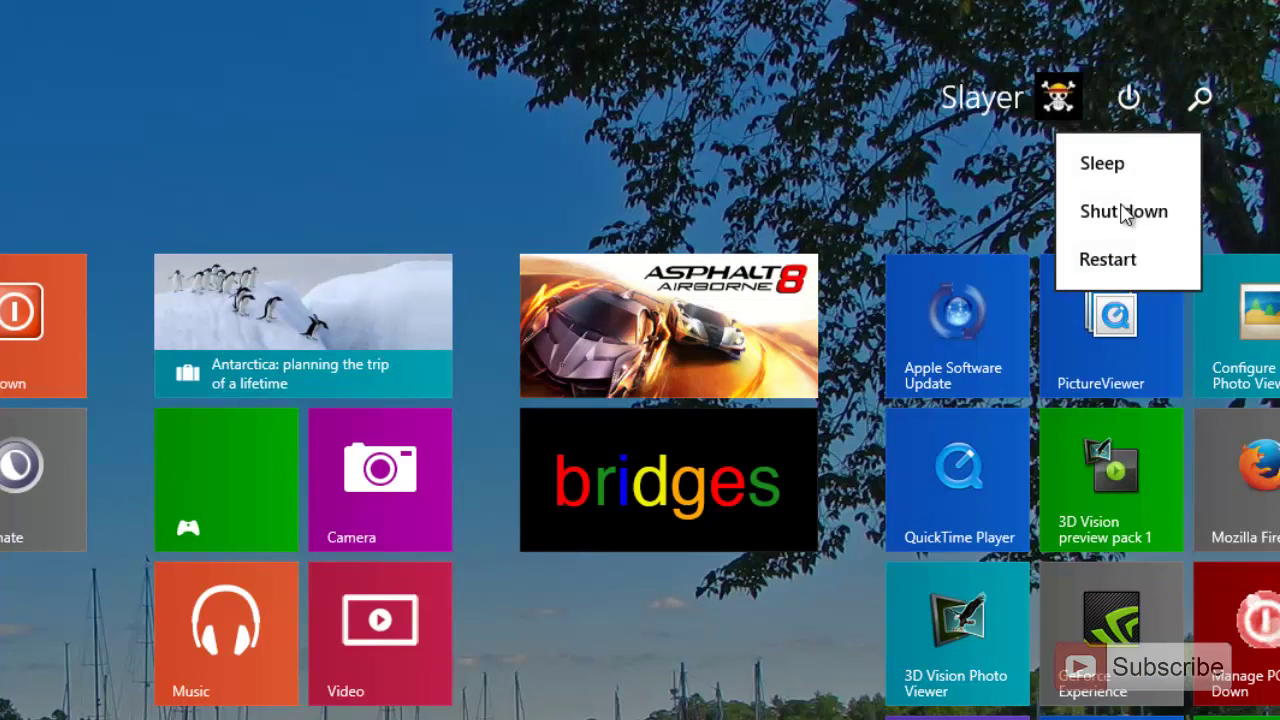
pyautogui.click(1185, 128)
pyautogui.click(1185, 128)
pyautogui.click(942, 182)
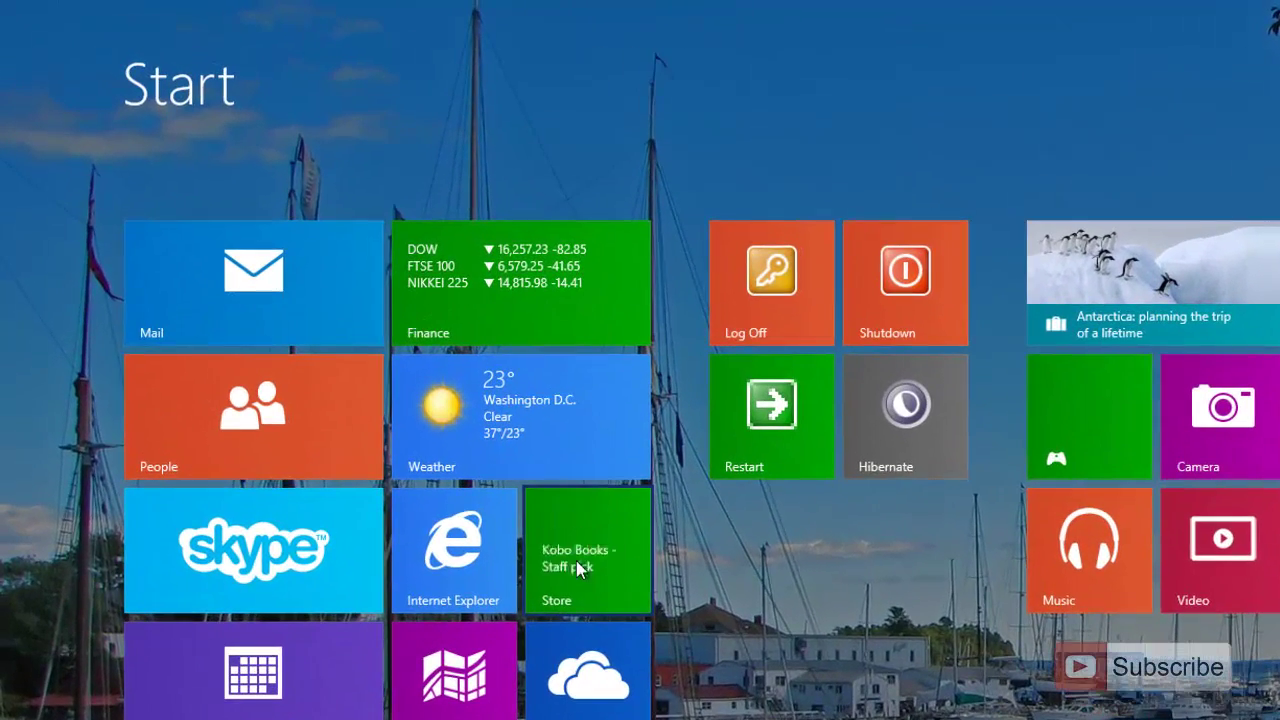
# Turn live tile off for the Store tile from its right-click options
pyautogui.rightClick(576, 556)
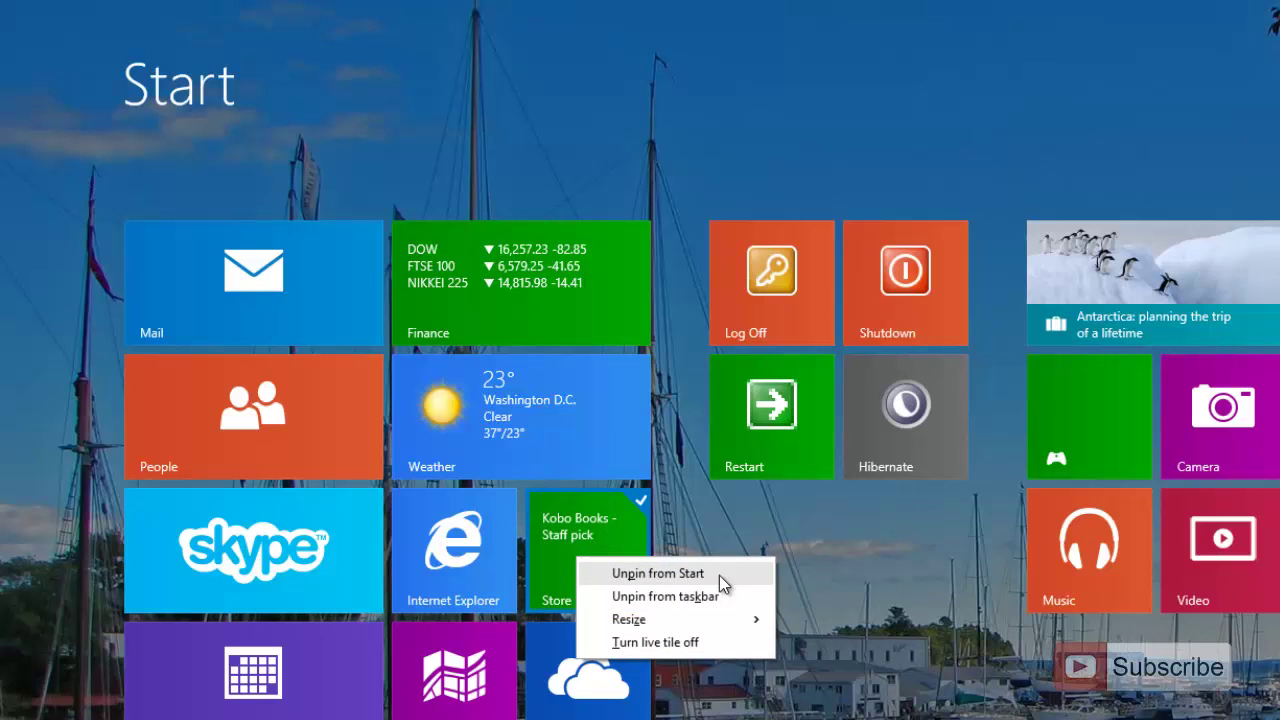
pyautogui.moveTo(737, 618)
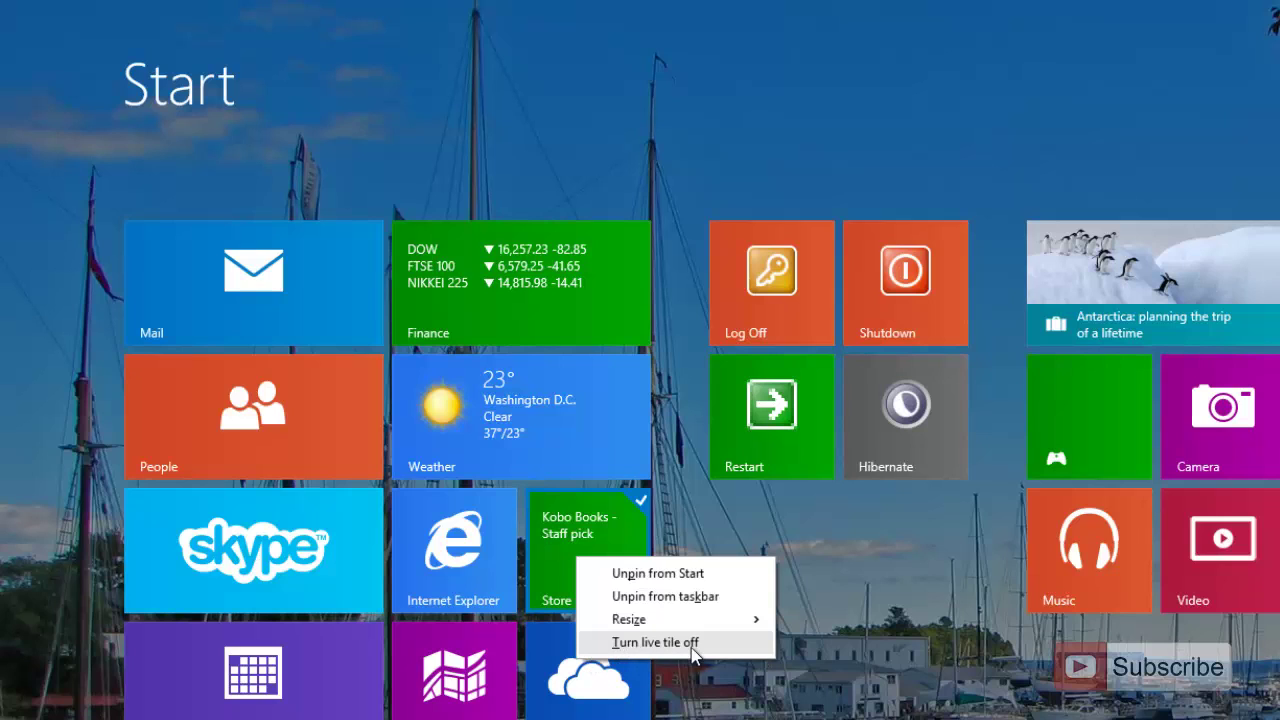
pyautogui.click(742, 641)
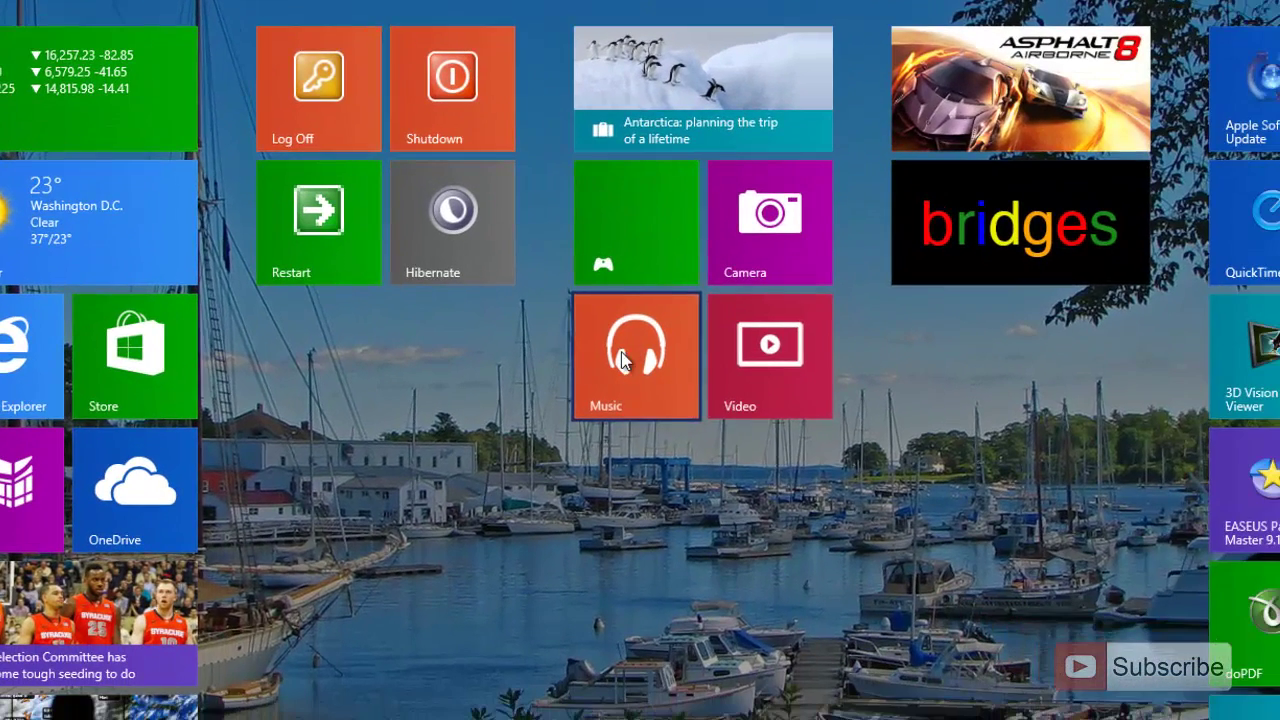
# Pin Music to the taskbar, switch to the desktop, and launch Music from its taskbar pin
pyautogui.rightClick(622, 358)
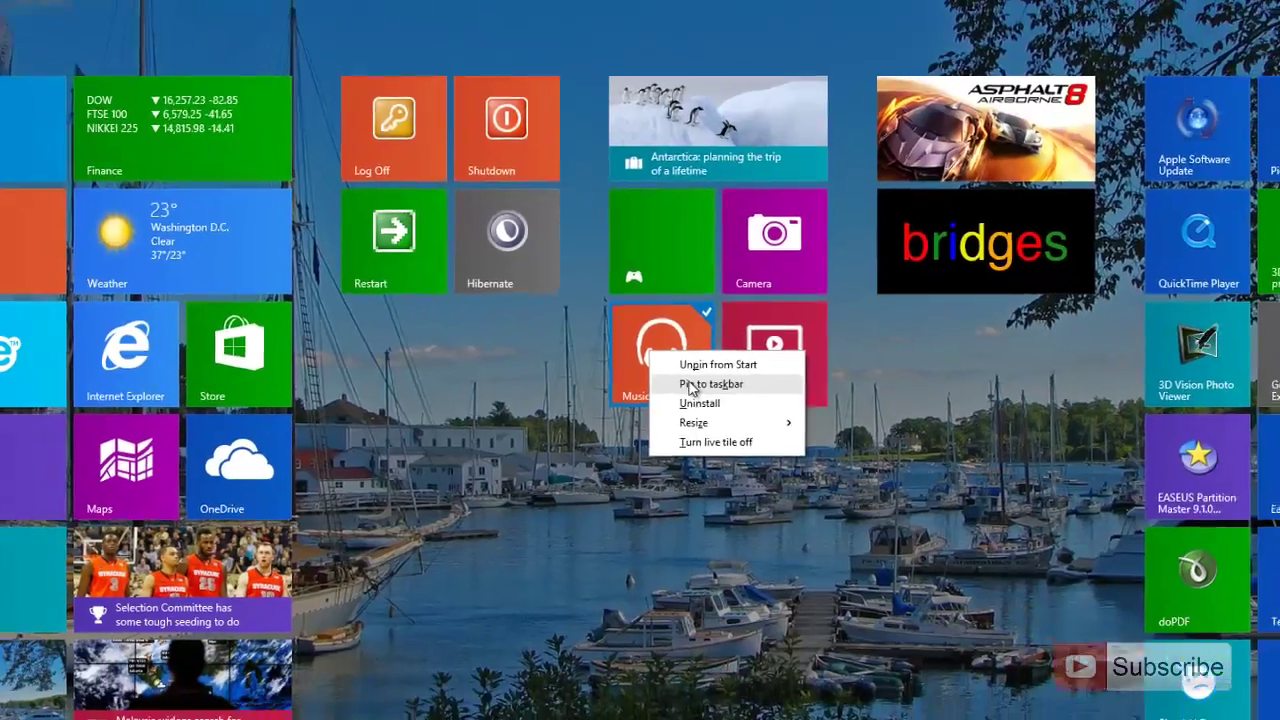
pyautogui.click(662, 391)
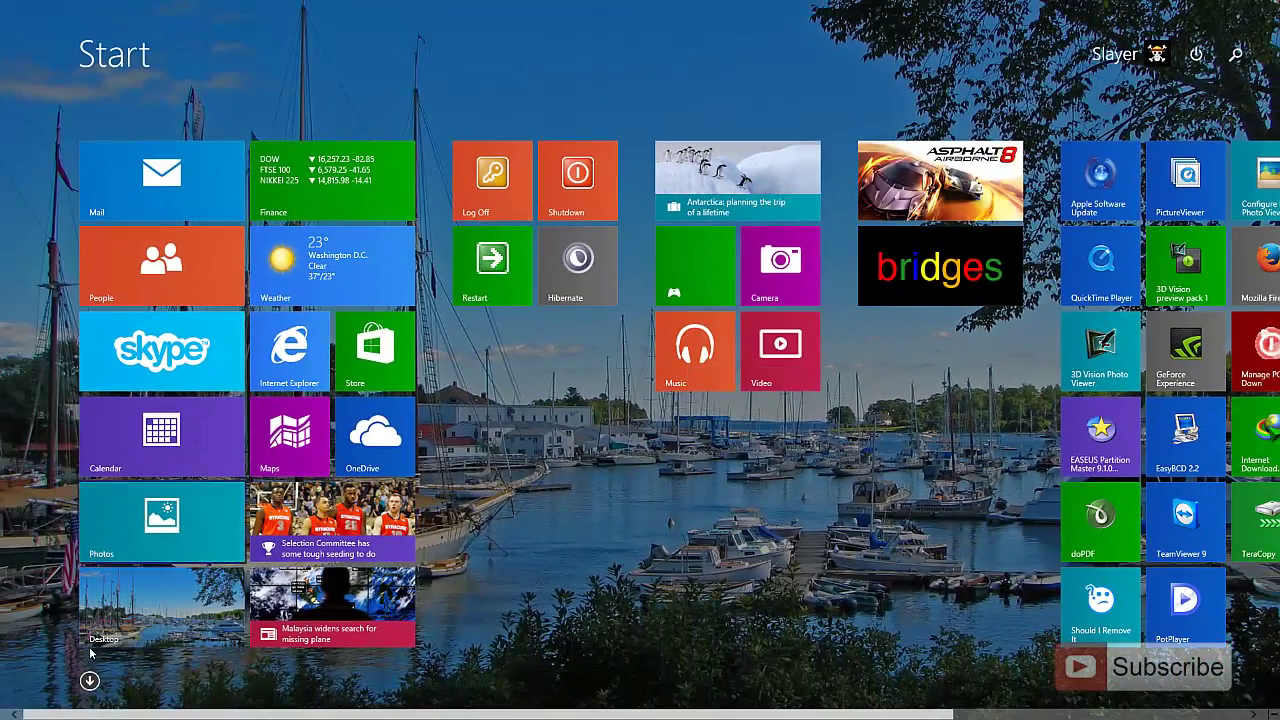
pyautogui.click(95, 638)
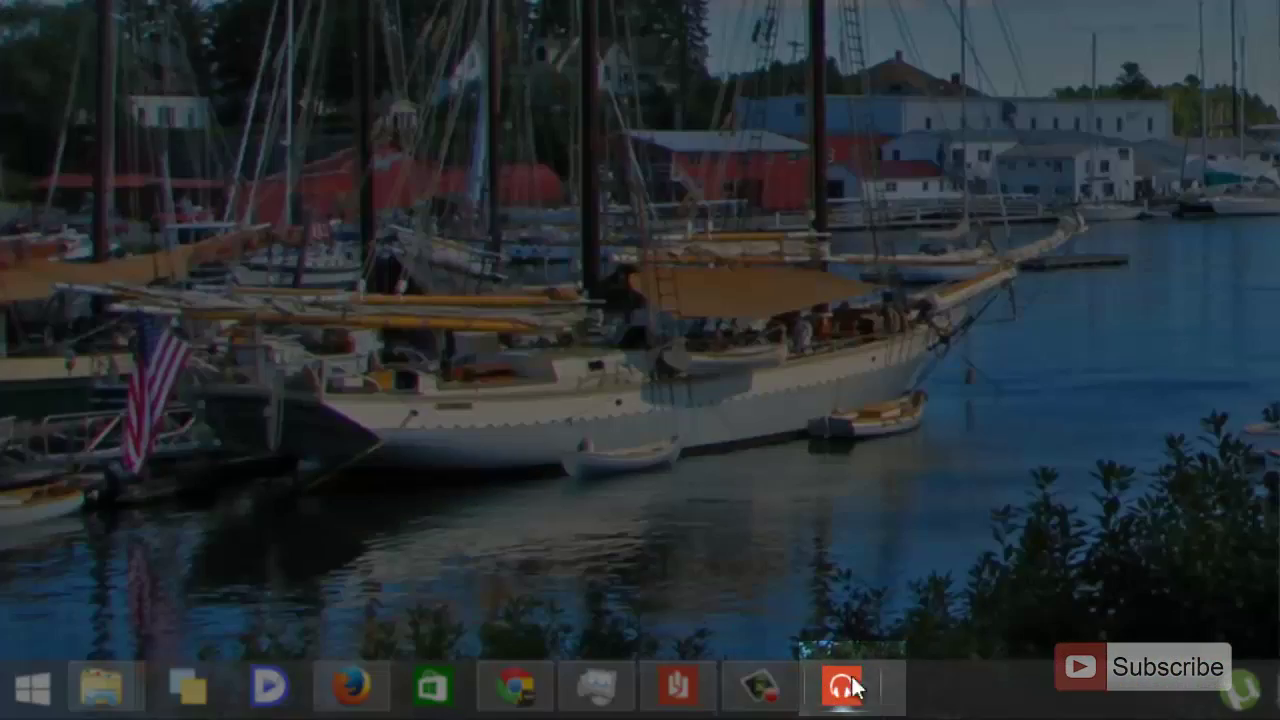
pyautogui.click(629, 700)
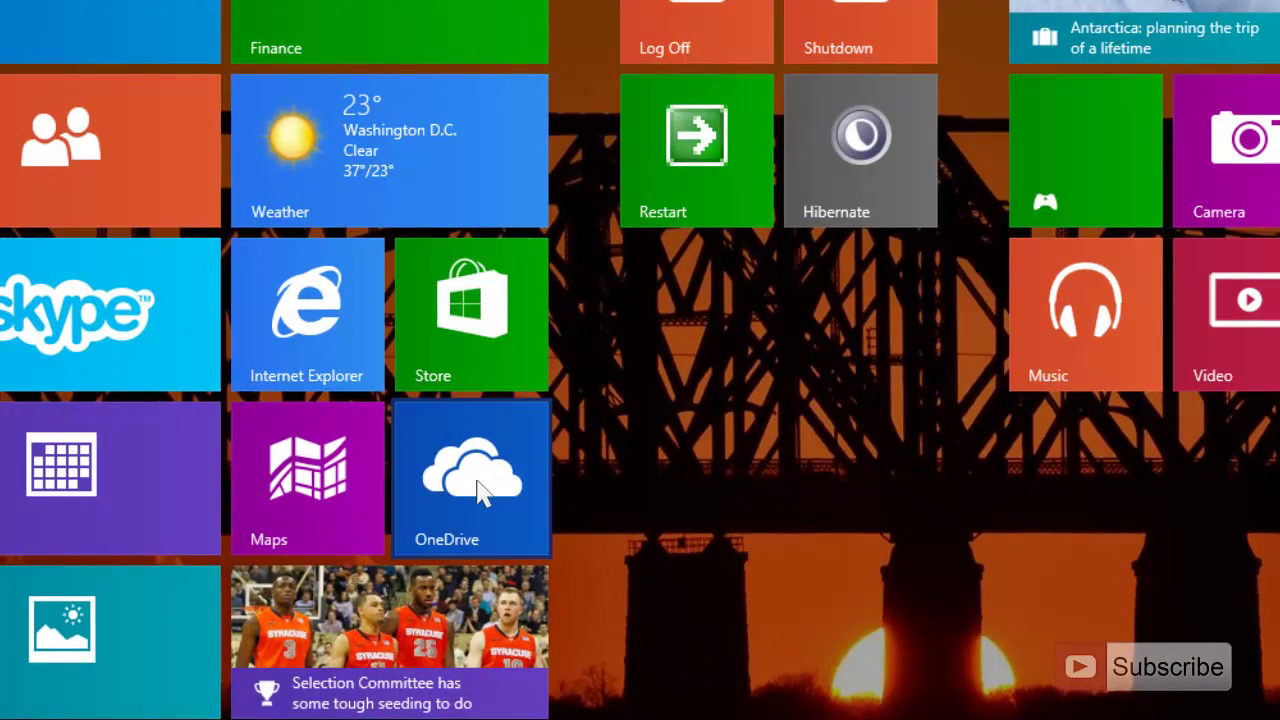
pyautogui.click(478, 490)
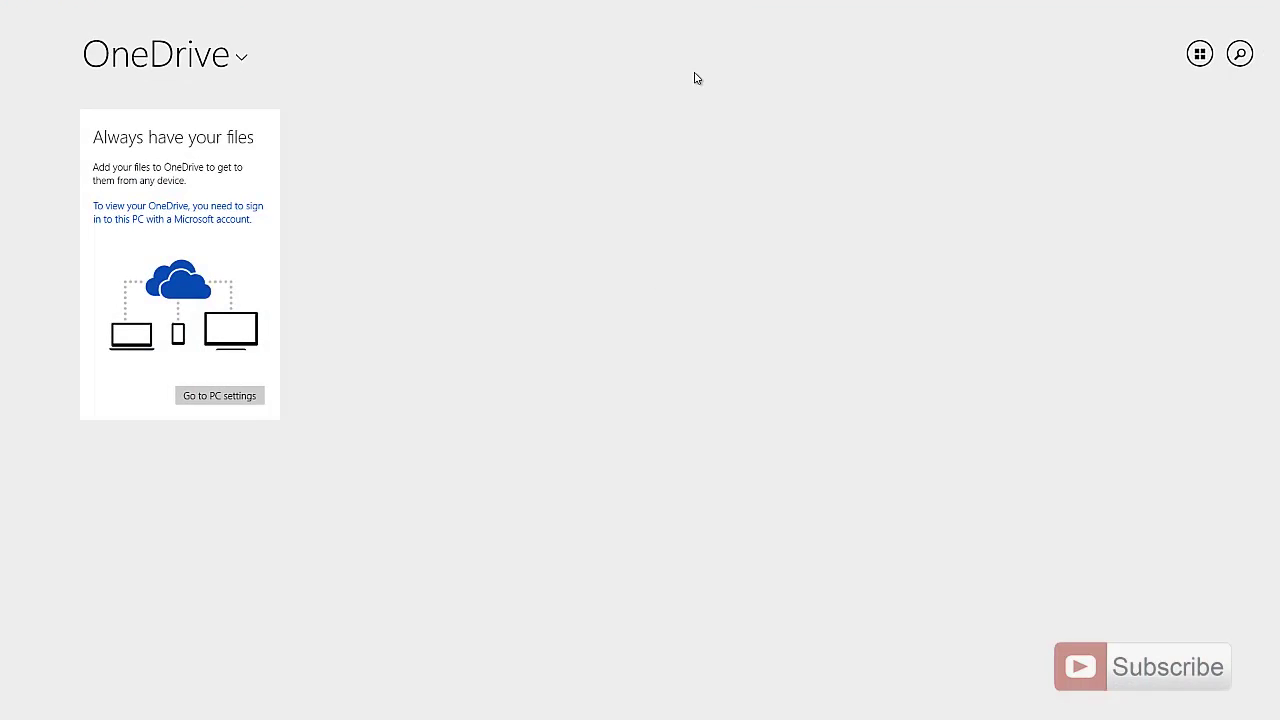
pyautogui.press('super')
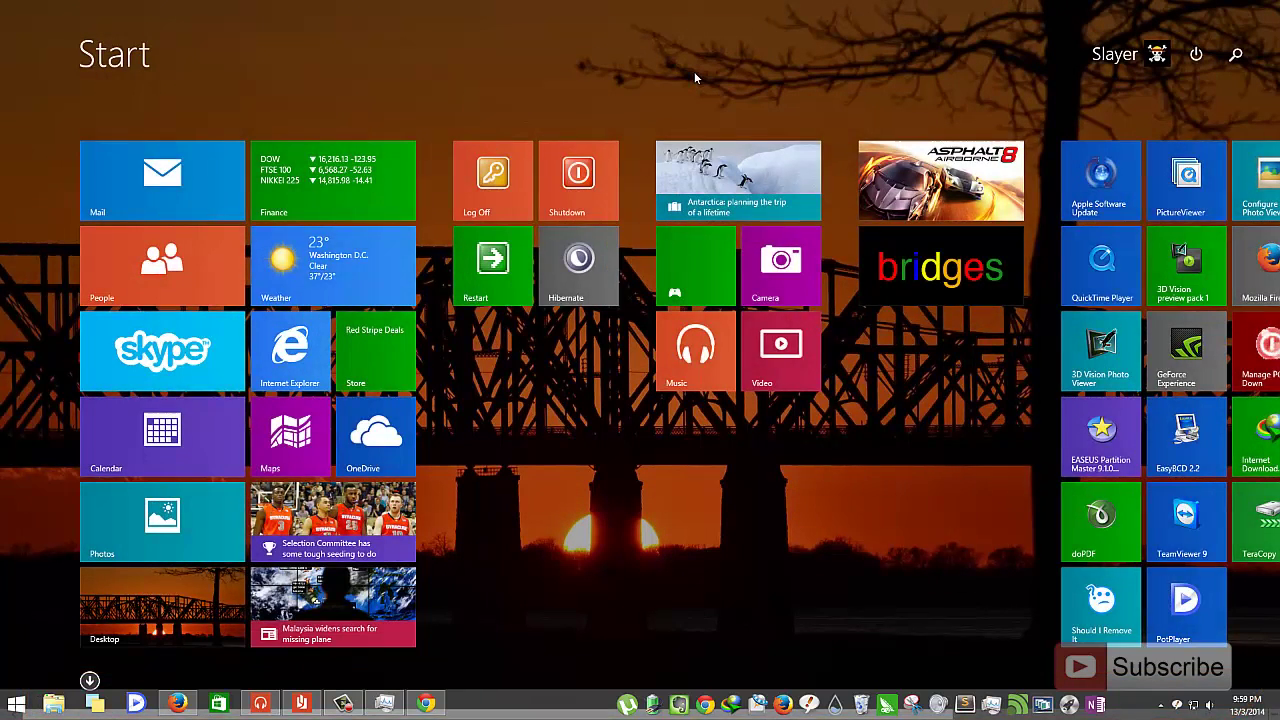
# Open the full PC settings app from the Settings charm
pyautogui.scroll(-2, 694, 71)
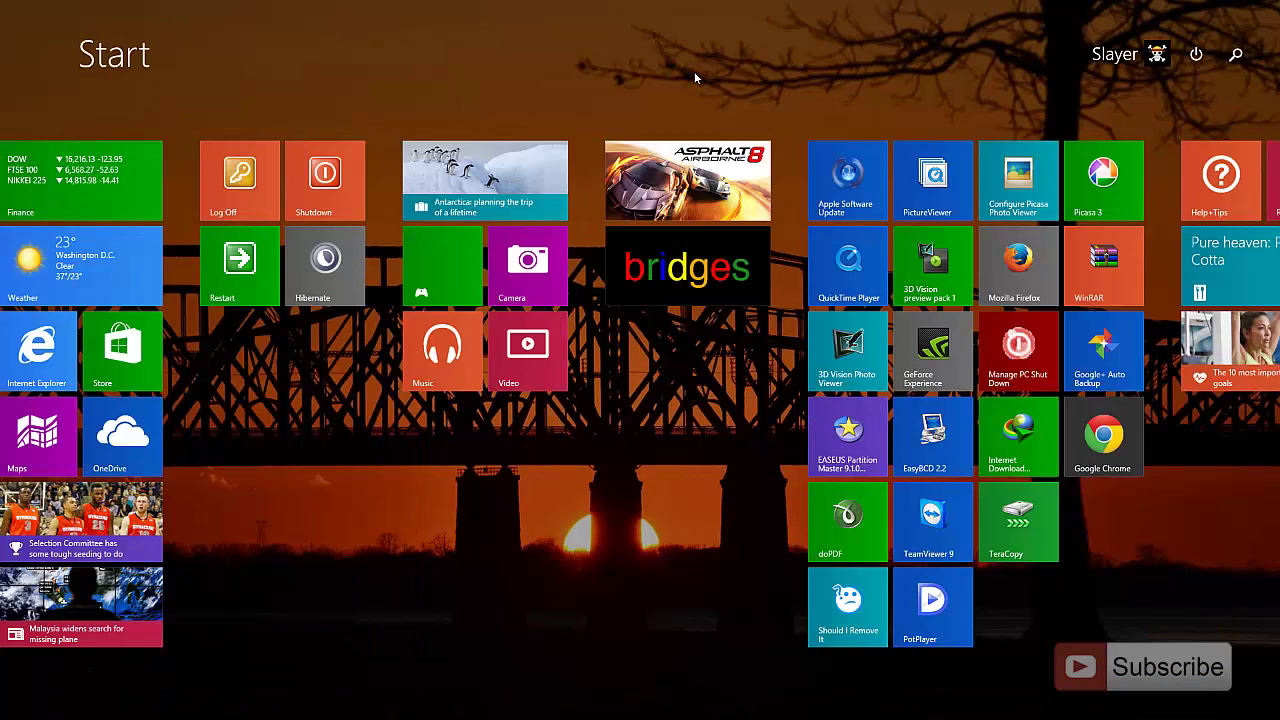
pyautogui.press('super+c')
pyautogui.press('Down')
pyautogui.press('Down')
pyautogui.press('Return')
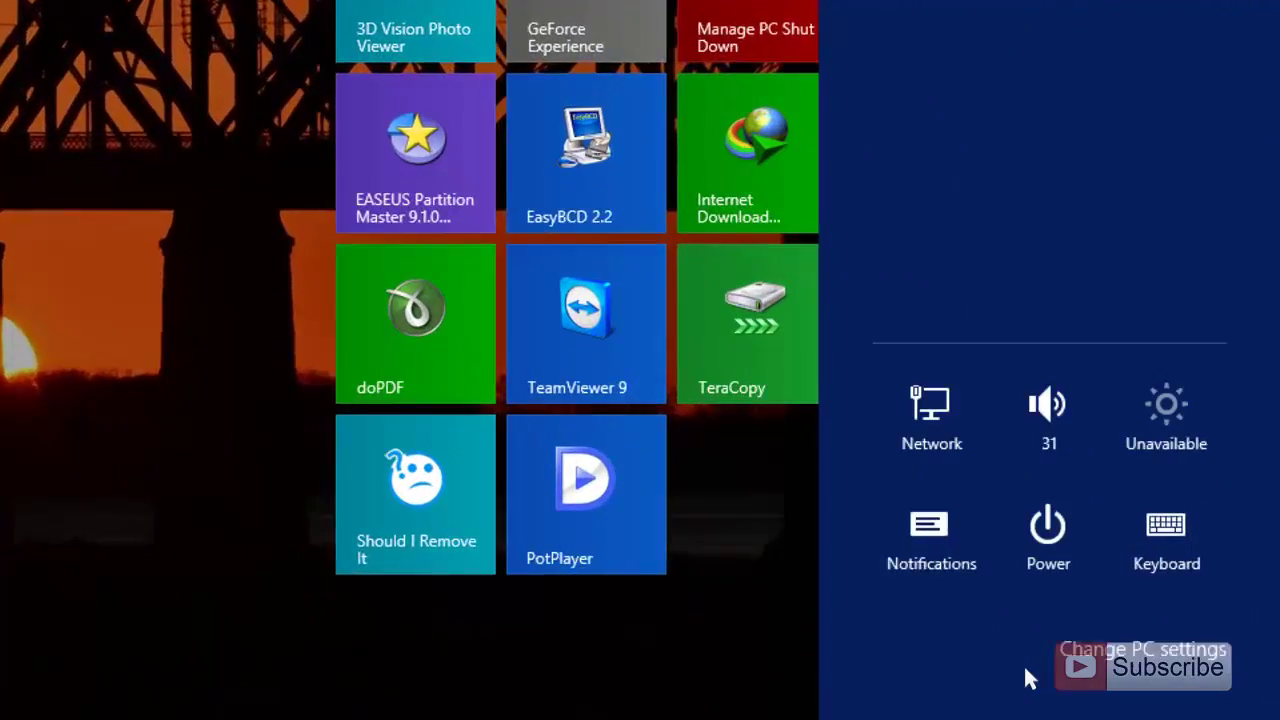
pyautogui.click(1126, 690)
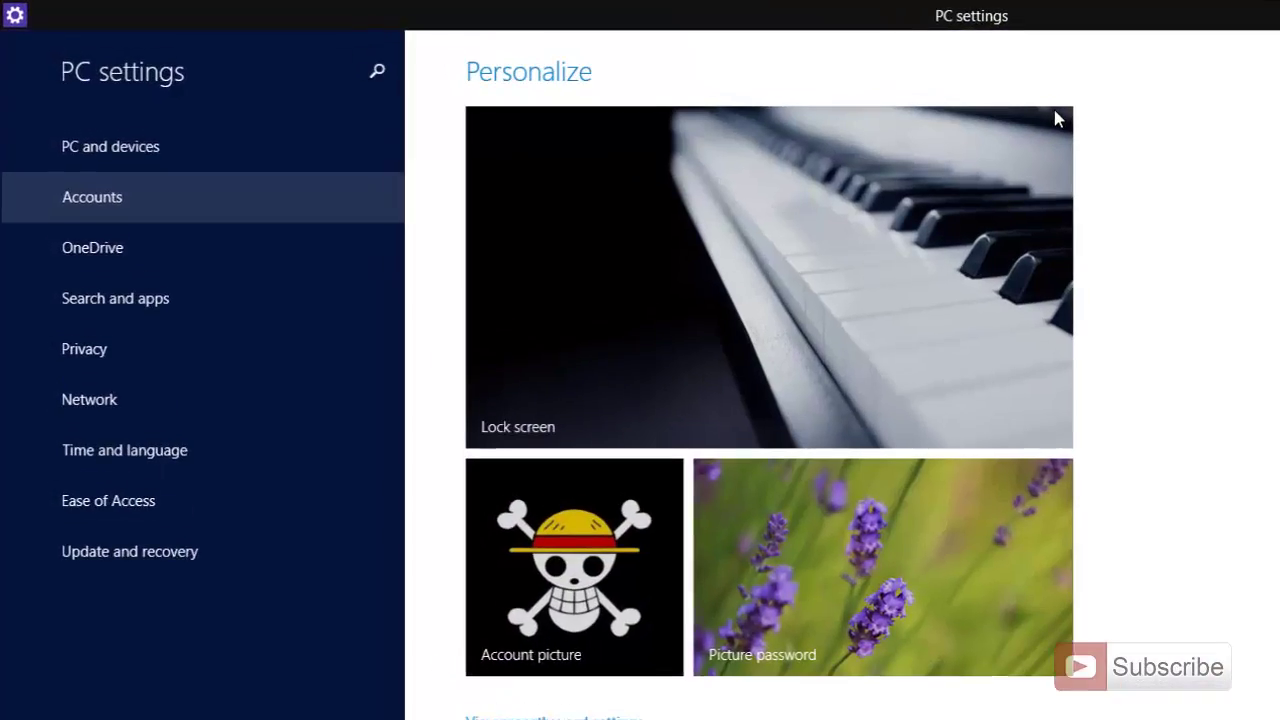
# Review app sizes under PC and devices > Disk space: Asphalt 8 at 2.80 GB, 37.8 GB free
pyautogui.click(182, 148)
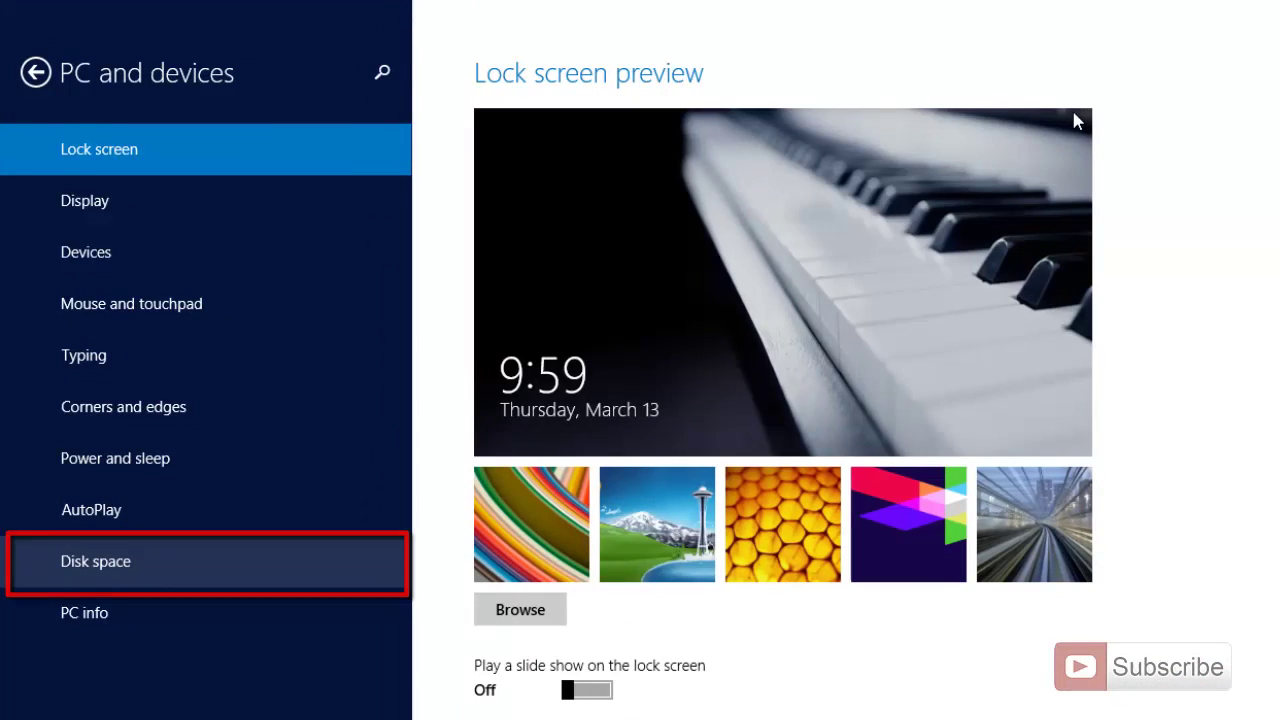
pyautogui.click(96, 561)
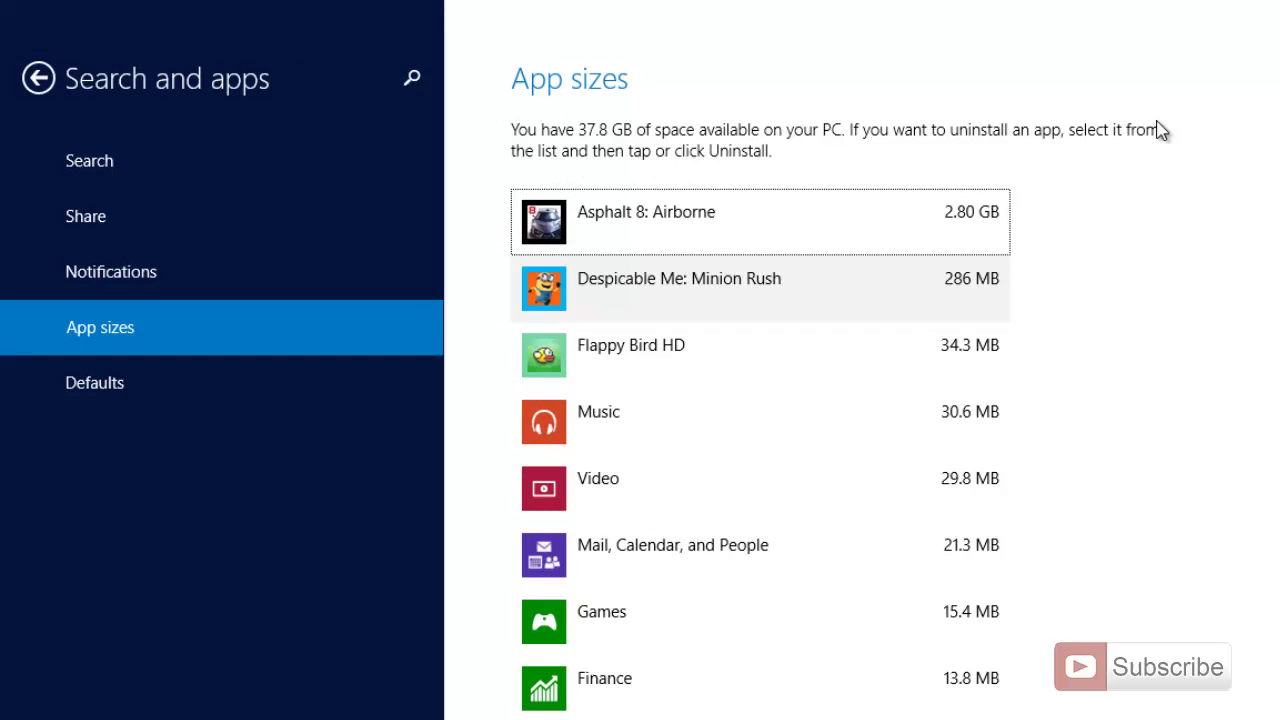
pyautogui.scroll(-5, 1157, 128)
pyautogui.scroll(5, 1157, 128)
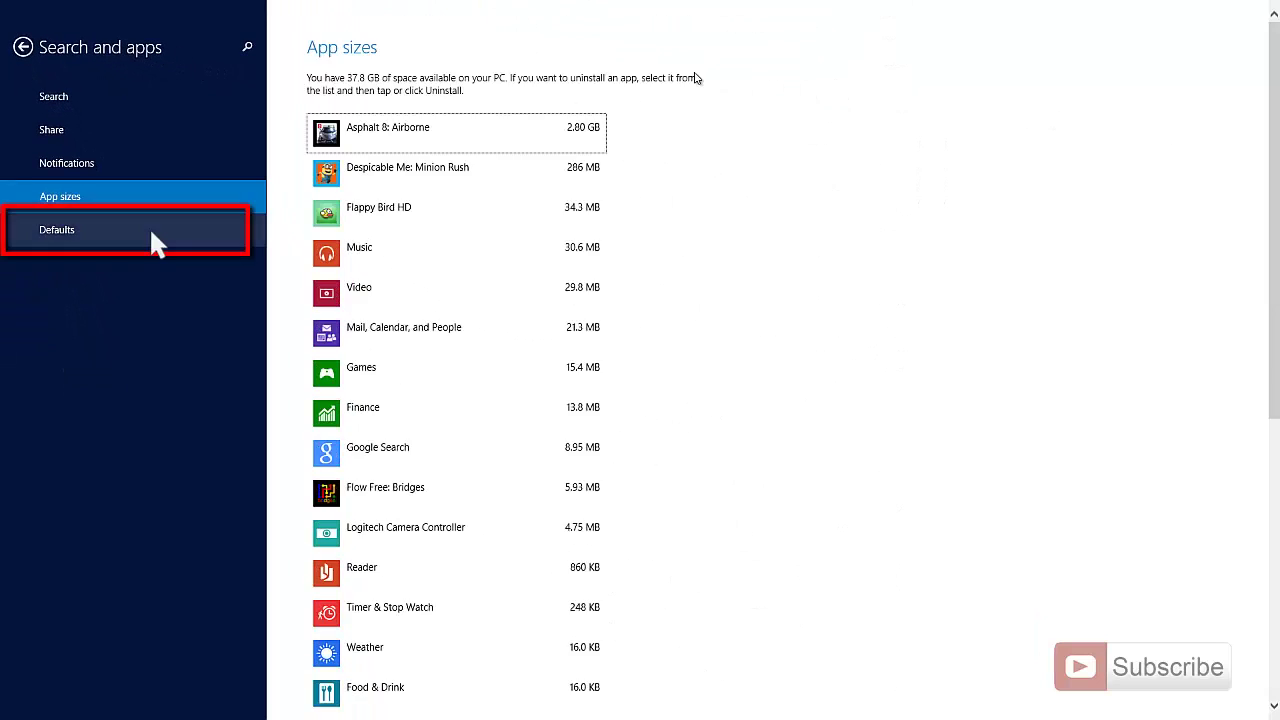
# Review the default apps on the Defaults page, then close PC settings and go back to Start
pyautogui.click(149, 226)
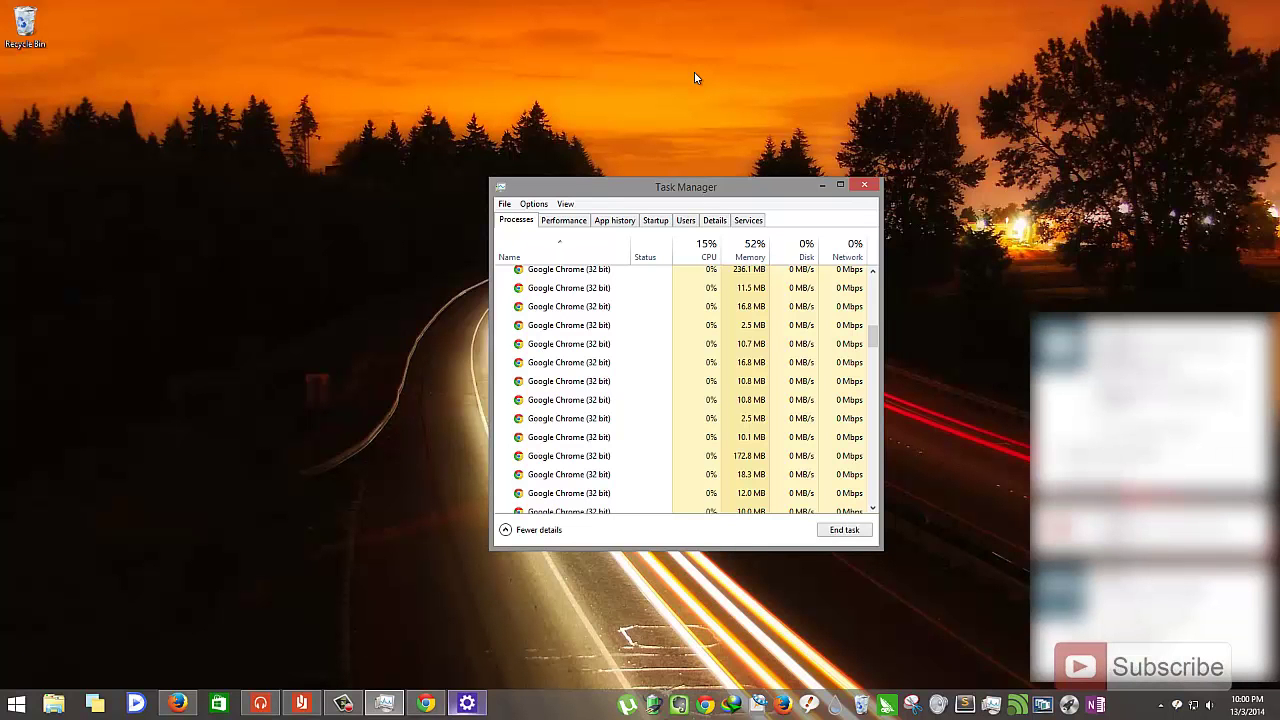
pyautogui.hotkey('alt', 'Tab')
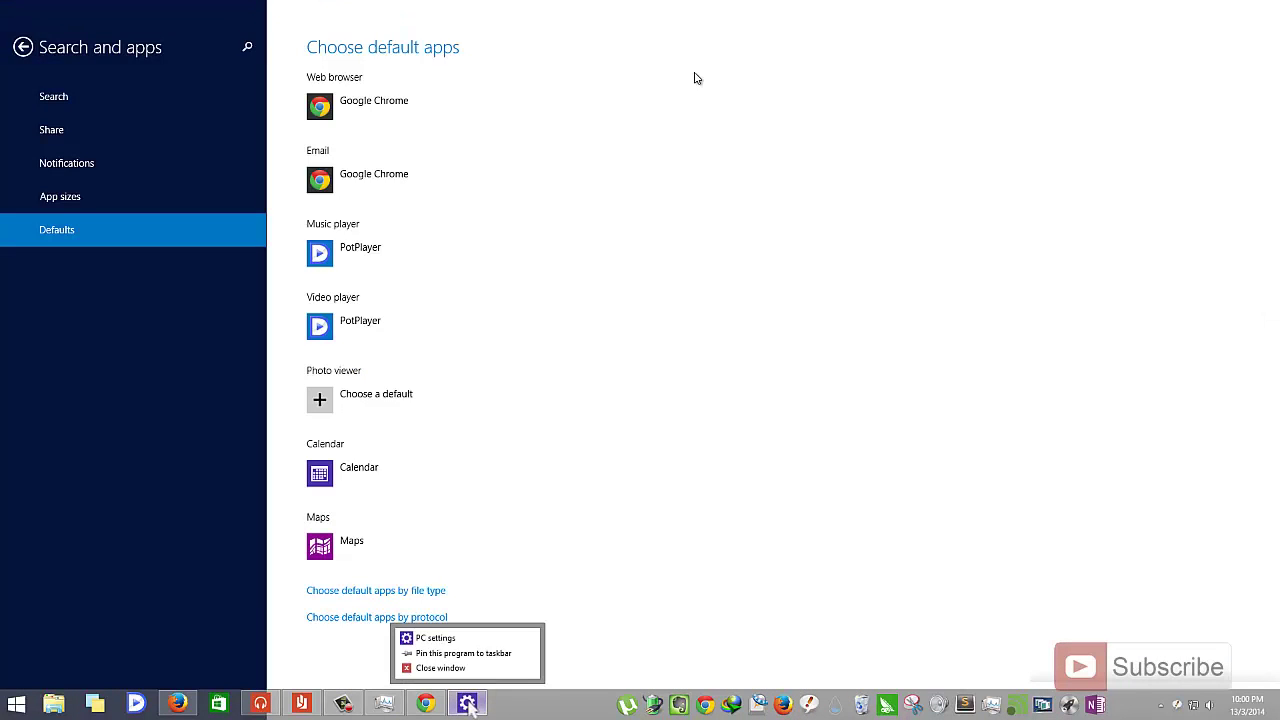
pyautogui.press('Return')
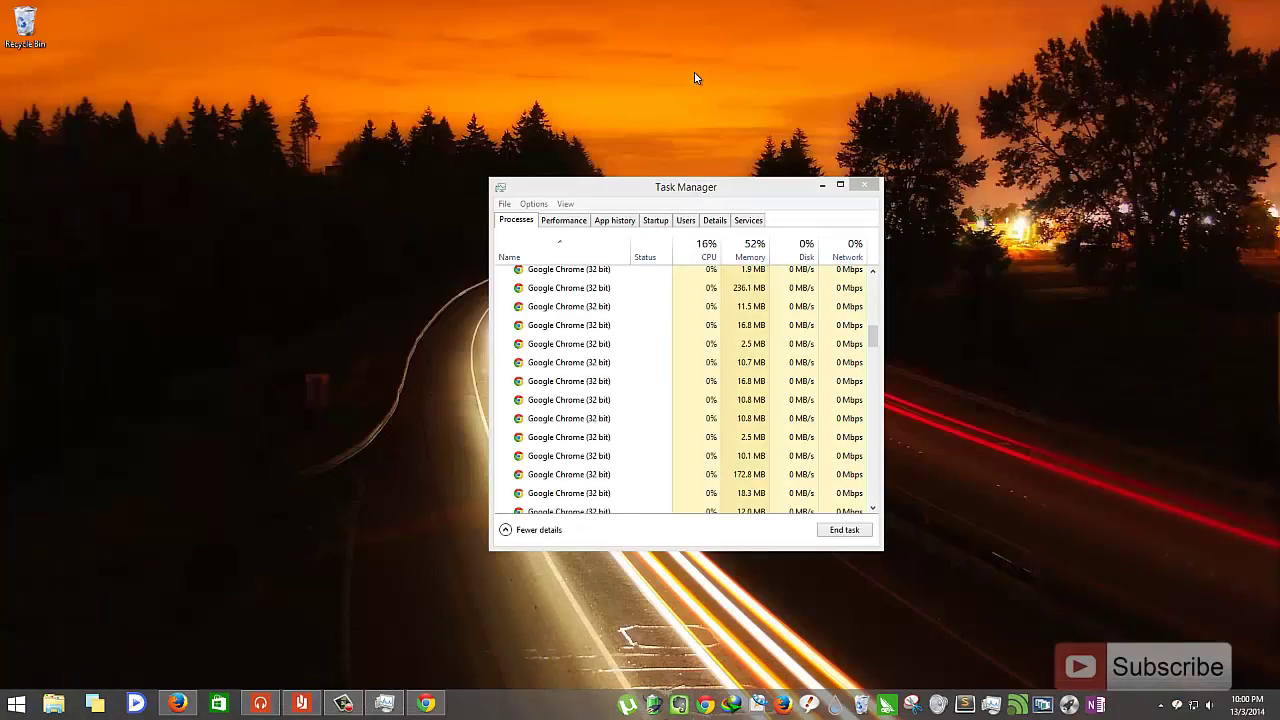
pyautogui.press('super')
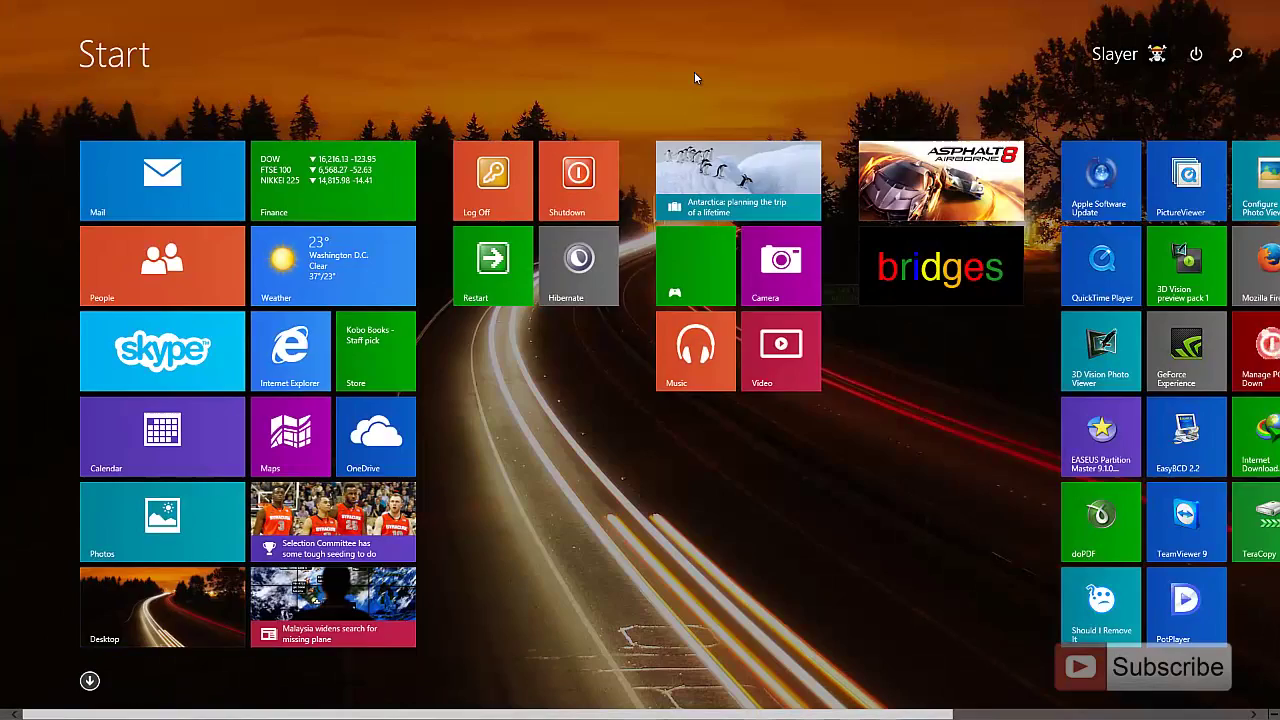
# Scroll to the Internet Download Manager tile and show its pin and Uninstall options
pyautogui.scroll(-3, 696, 78)
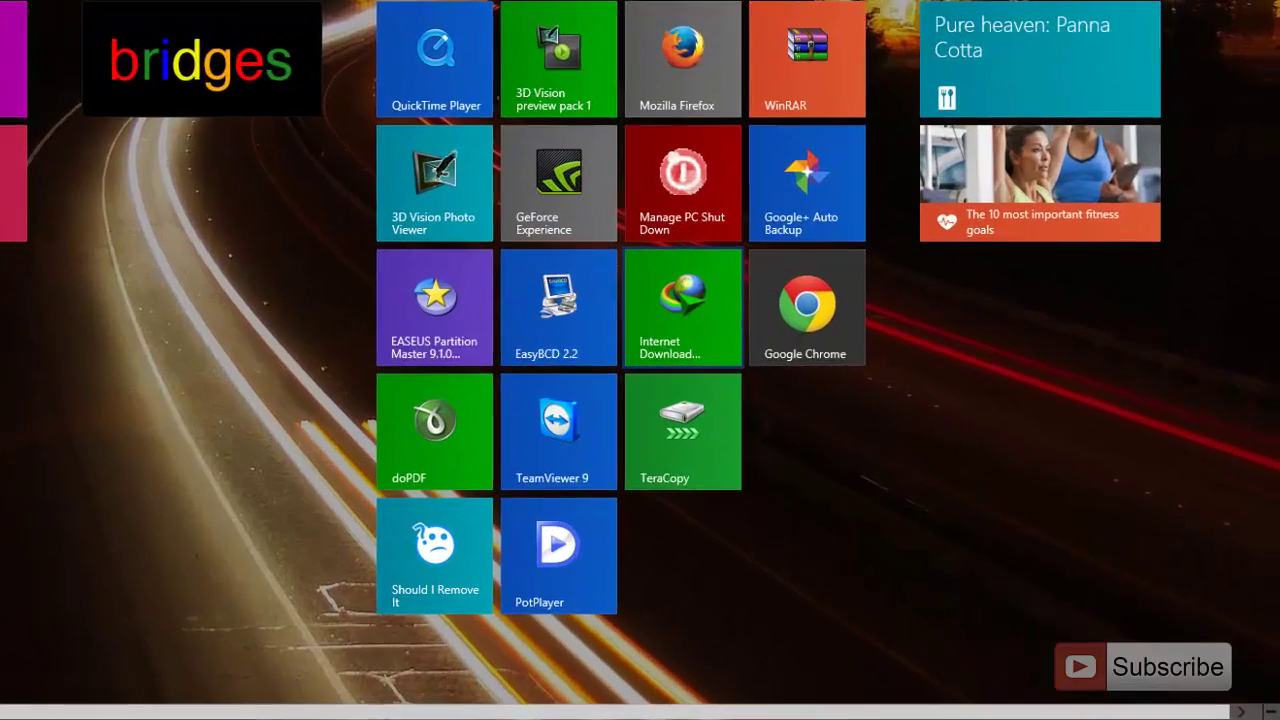
pyautogui.rightClick(677, 320)
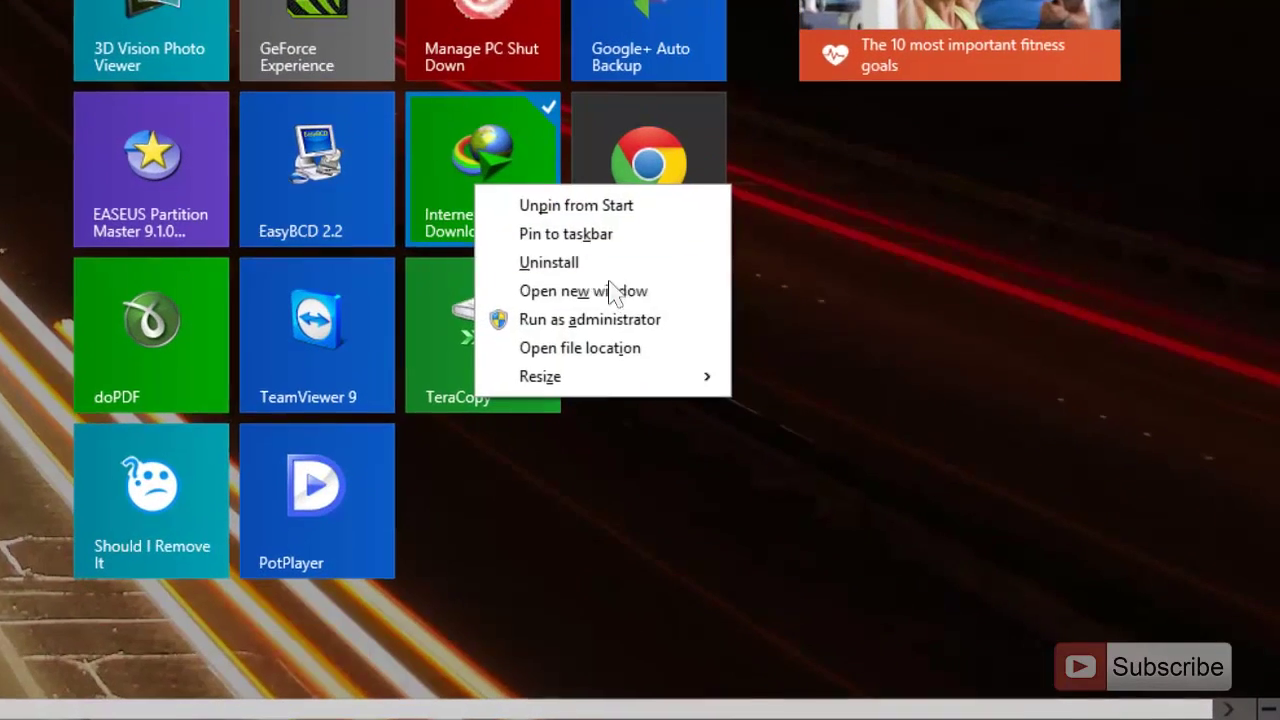